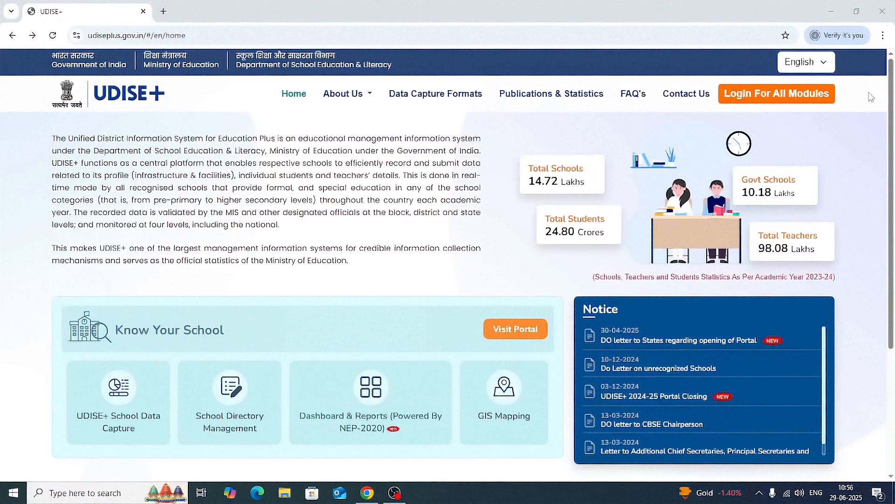
# Open the UDISE+ website's home page in a new browser tab
pyautogui.click(163, 11)
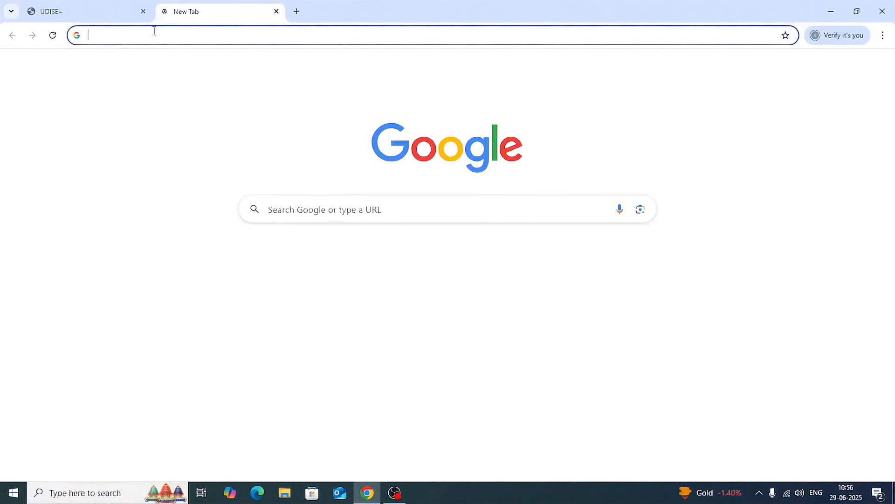
pyautogui.click(150, 35)
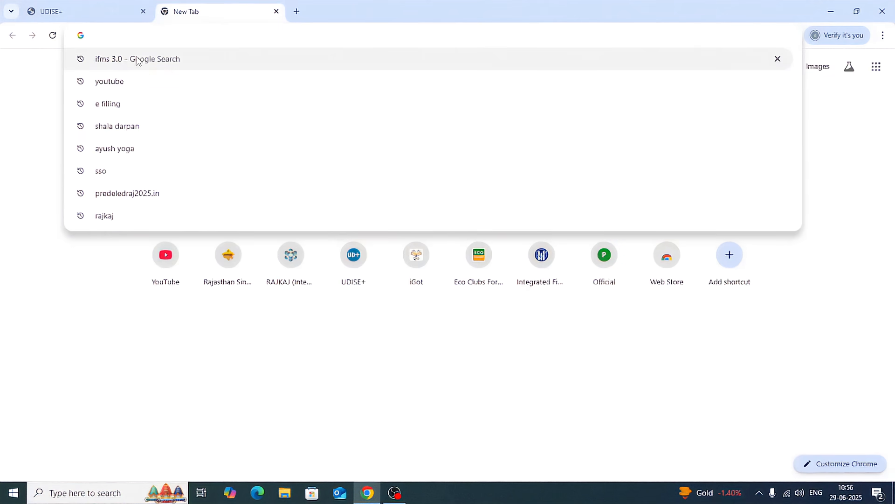
pyautogui.write('ud')
pyautogui.press('Return')
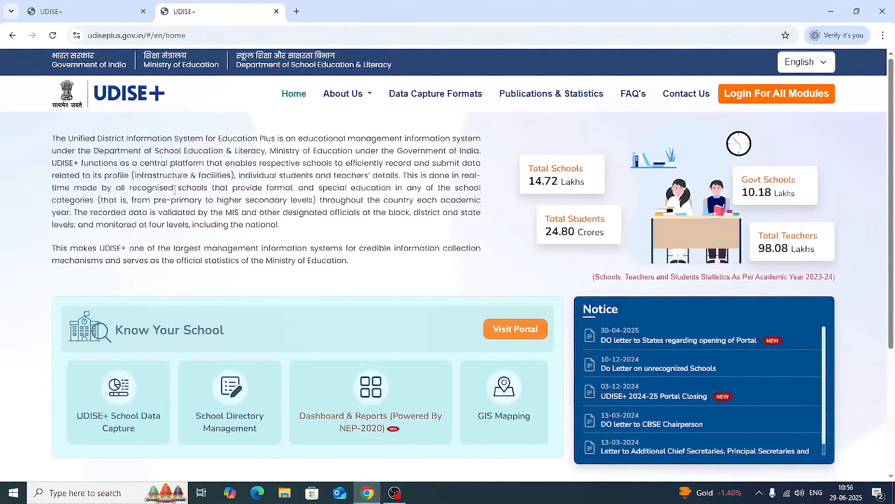
# Go to the login page for all modules and choose Rajasthan as the login state
pyautogui.click(777, 97)
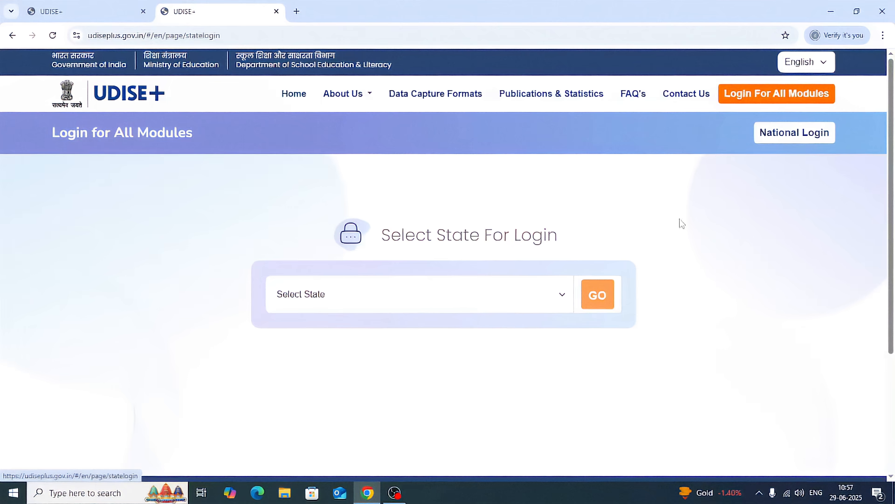
pyautogui.scroll(-3, 381, 318)
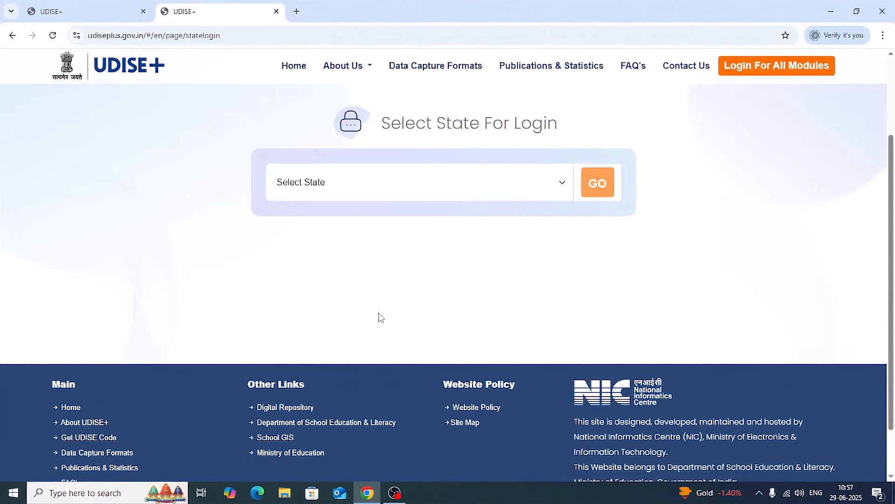
pyautogui.click(562, 183)
pyautogui.scroll(-5, 332, 369)
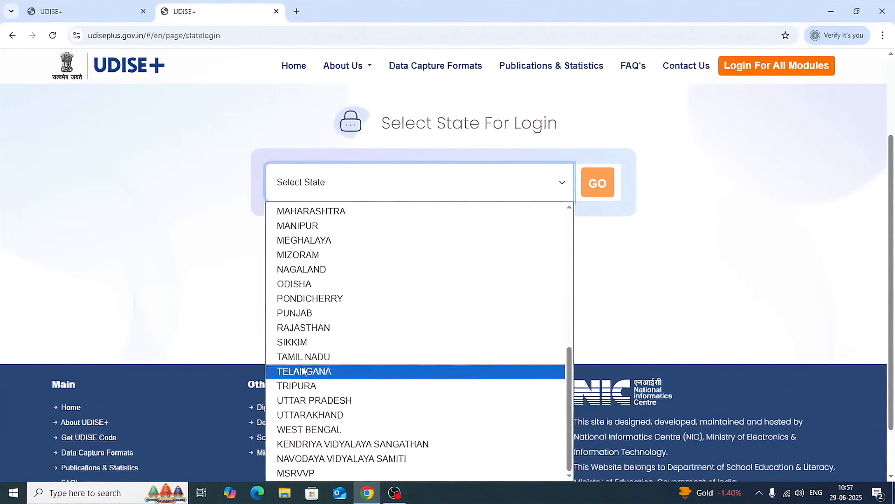
pyautogui.click(302, 329)
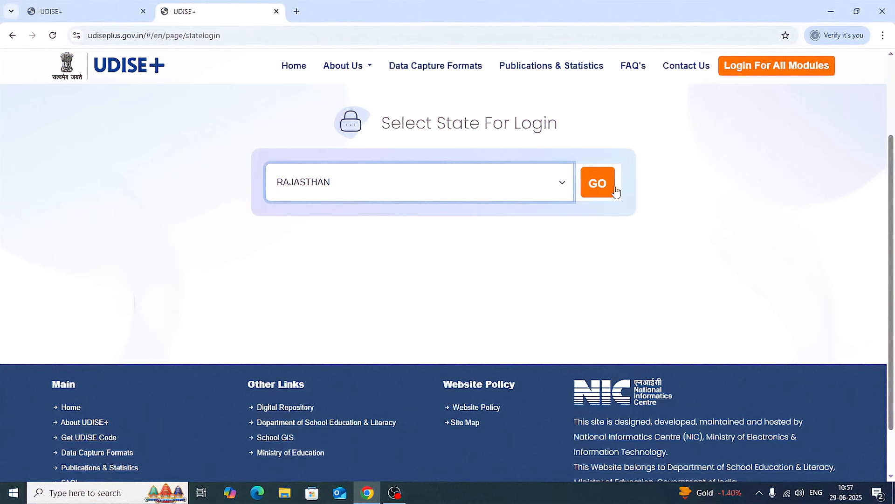
pyautogui.click(598, 189)
# Open the login page of the Students Module for Rajasthan
pyautogui.scroll(-1, 216, 252)
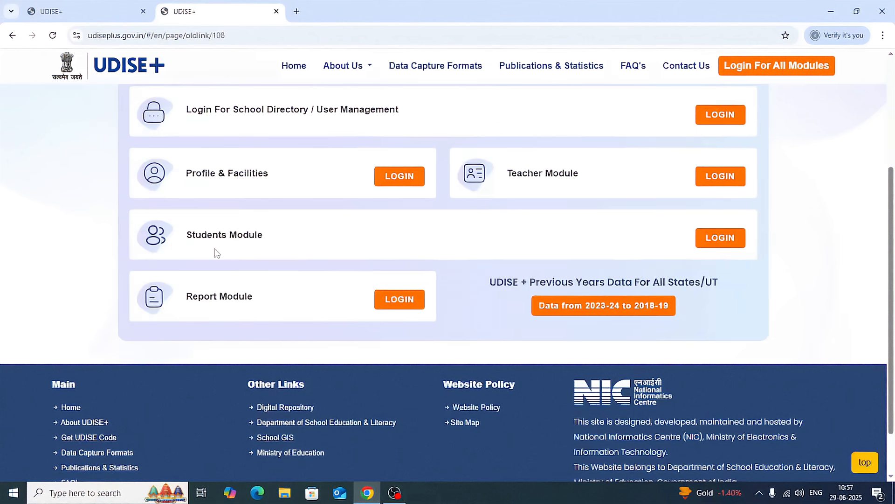
pyautogui.scroll(1, 378, 227)
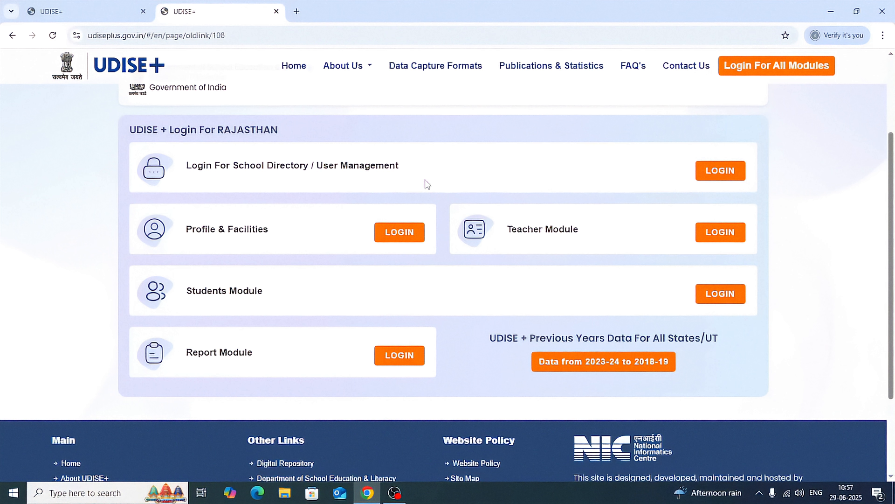
pyautogui.click(718, 293)
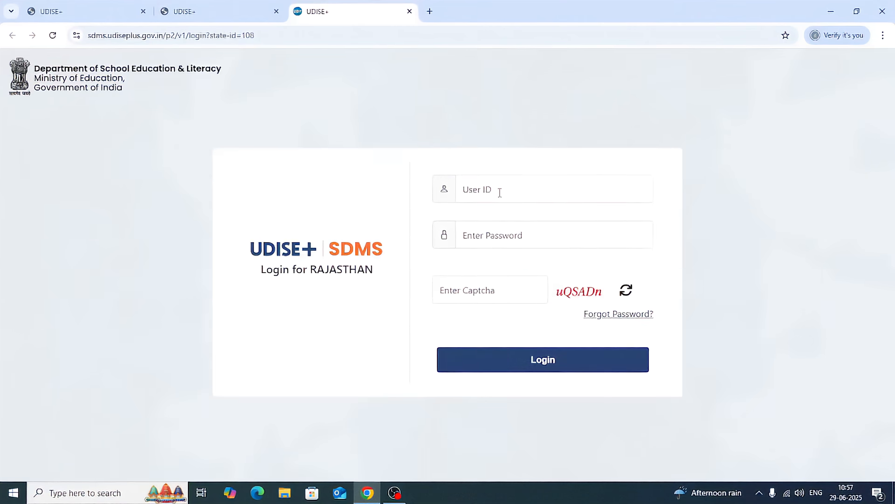
# Log in to the student database with the school's user ID, the account password and the displayed captcha
pyautogui.click(500, 193)
pyautogui.write('083')
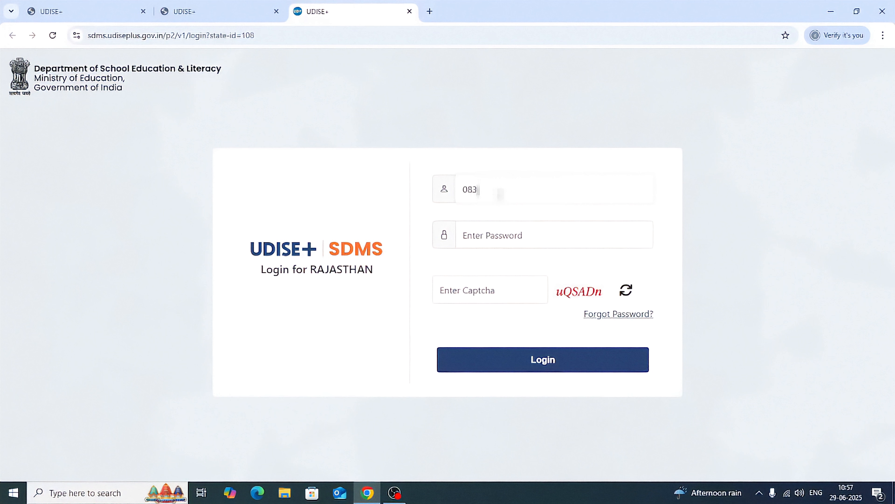
pyautogui.write('*******')
pyautogui.press('Tab')
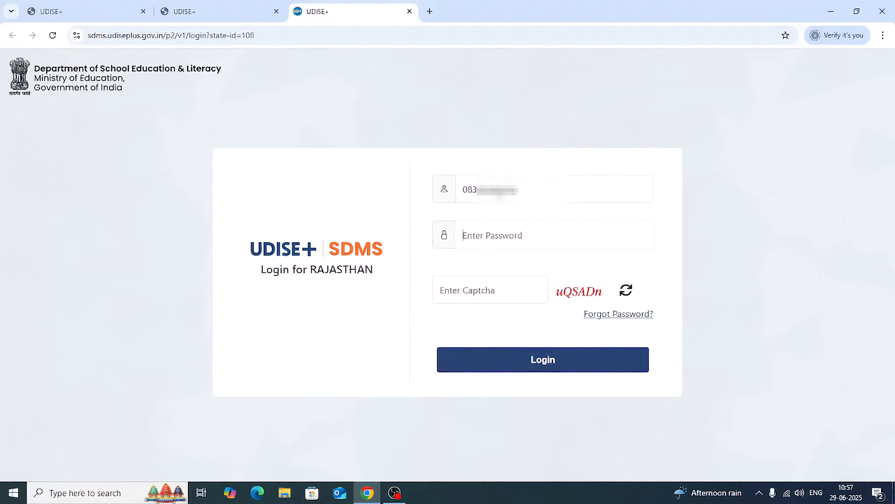
pyautogui.write('*')
pyautogui.press('Tab')
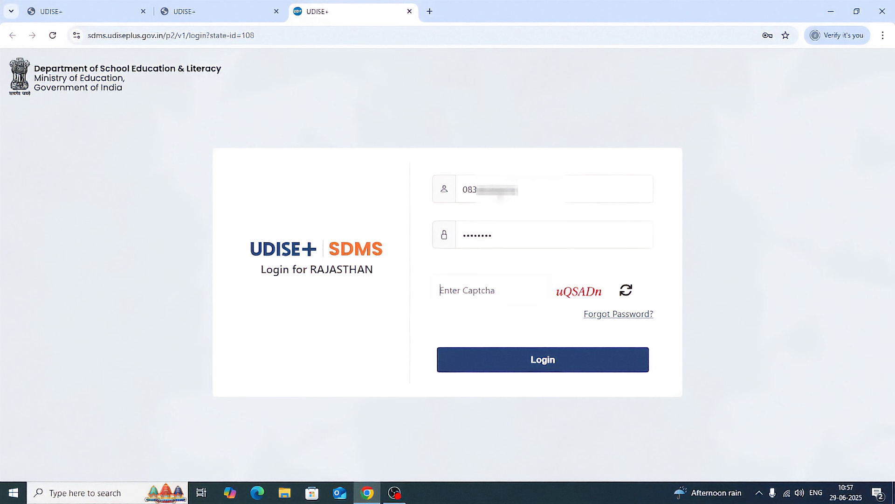
pyautogui.write('uQSADn')
pyautogui.click(557, 364)
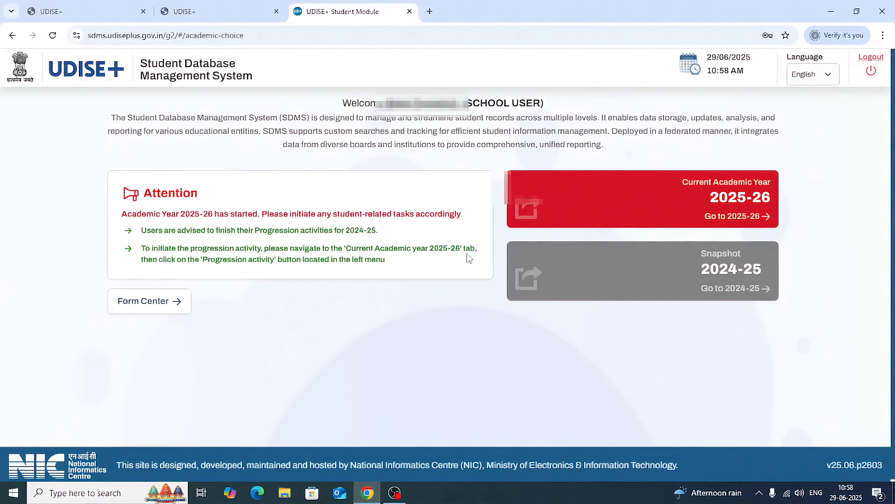
# Enter the current academic year 2025-26, dismissing the school information, and open its Progression Activity
pyautogui.click(767, 218)
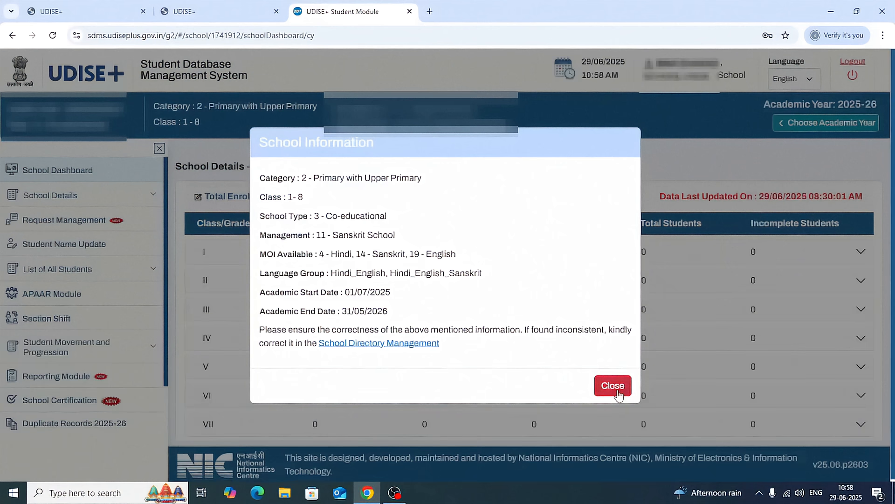
pyautogui.click(597, 391)
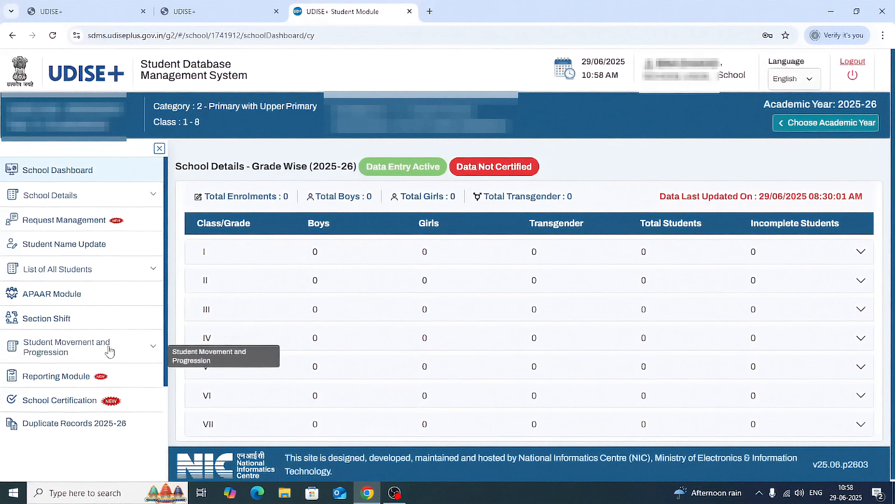
pyautogui.click(154, 351)
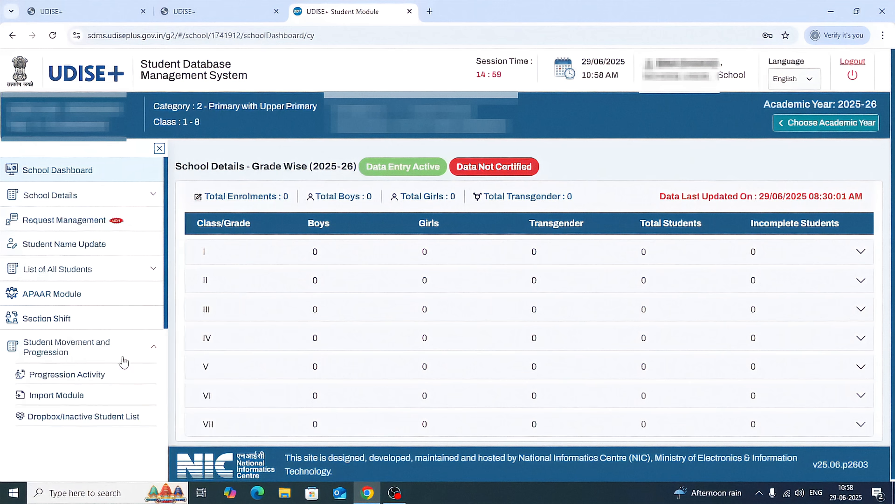
pyautogui.scroll(-1, 124, 360)
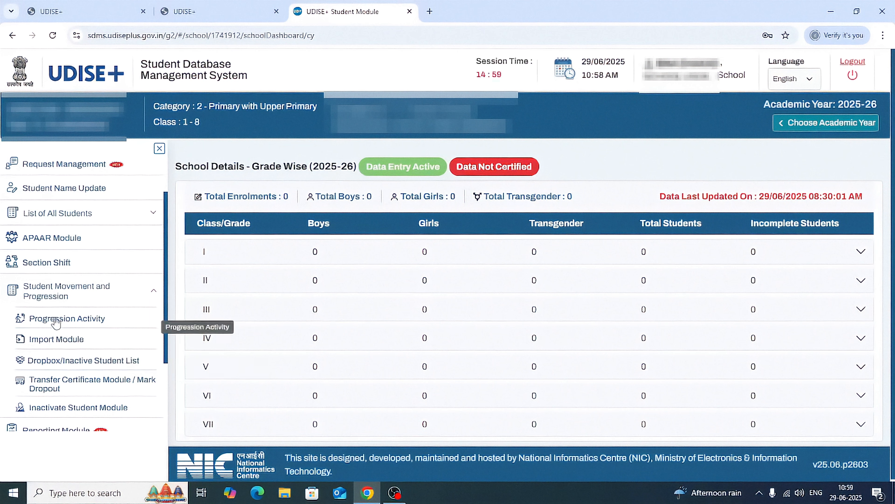
pyautogui.click(56, 320)
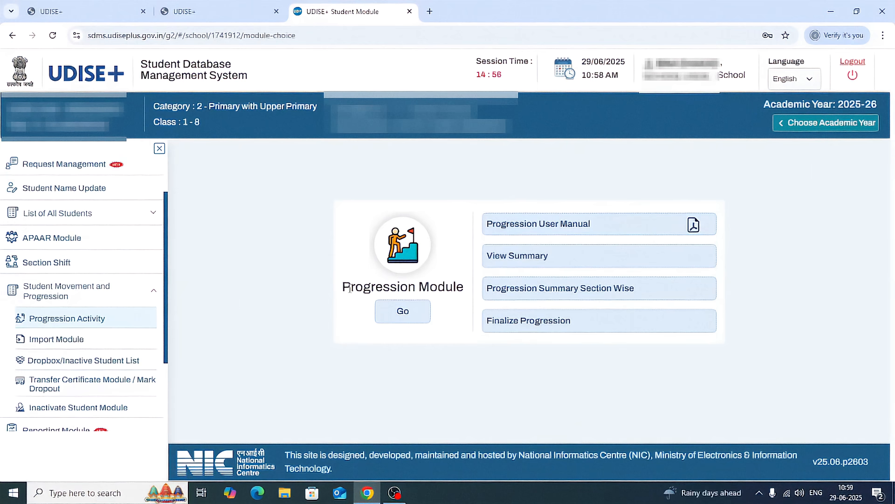
# In the Progression Module, list the students eligible for progression from class I, section A
pyautogui.moveTo(343, 286); pyautogui.dragTo(469, 294)
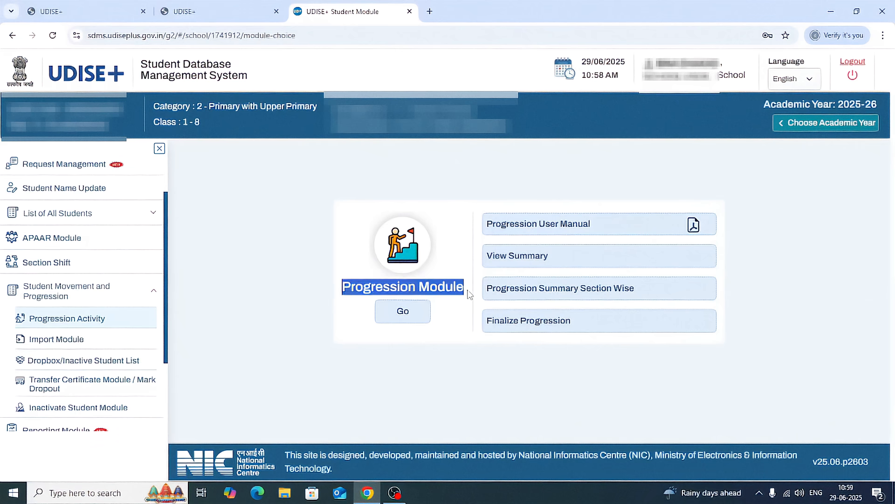
pyautogui.click(447, 315)
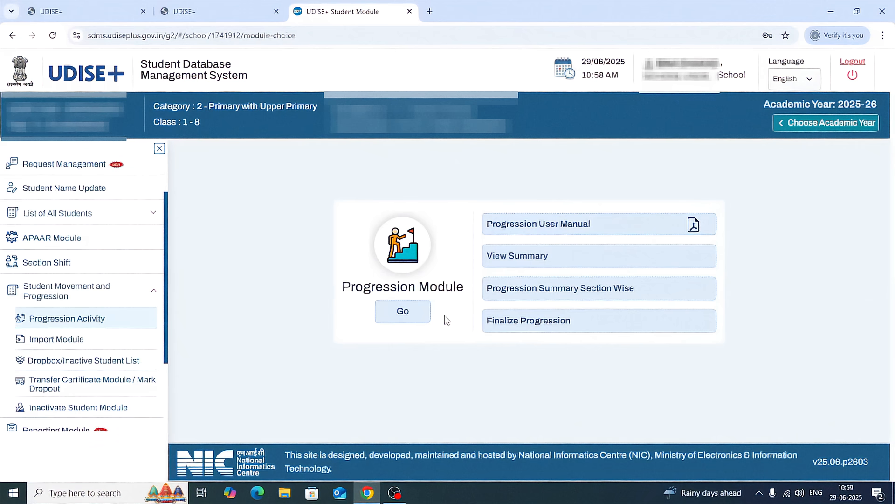
pyautogui.click(402, 313)
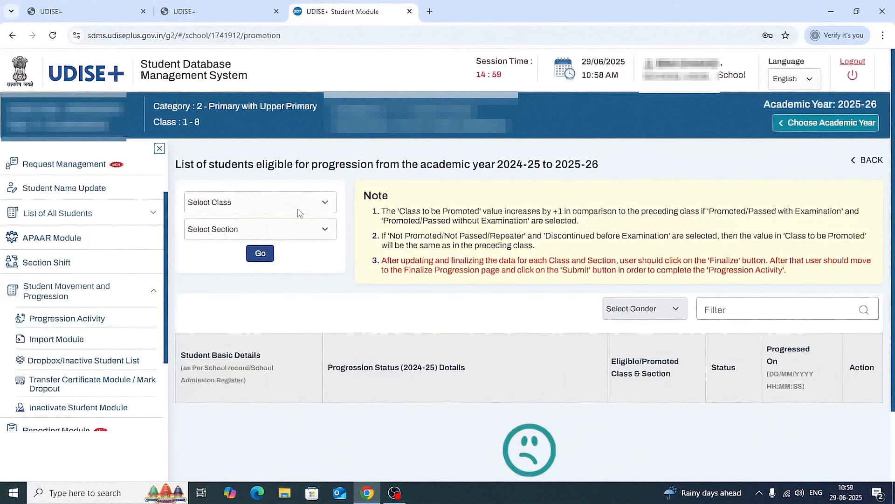
pyautogui.click(326, 205)
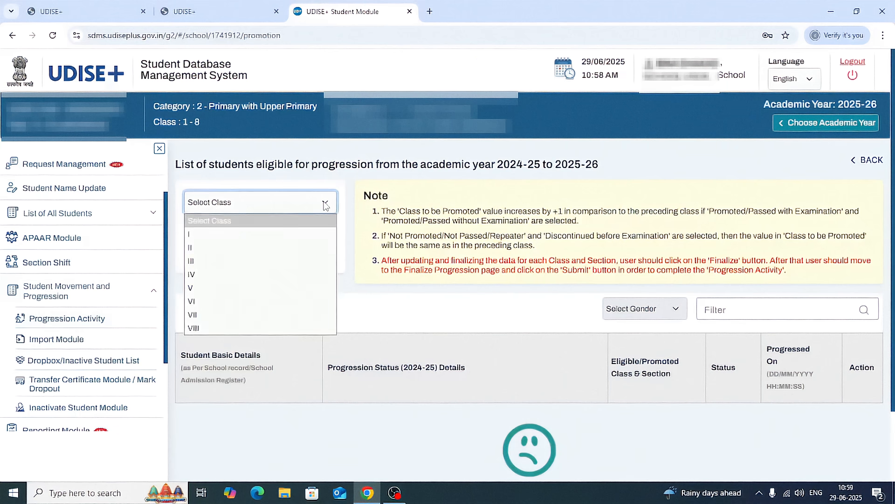
pyautogui.click(251, 234)
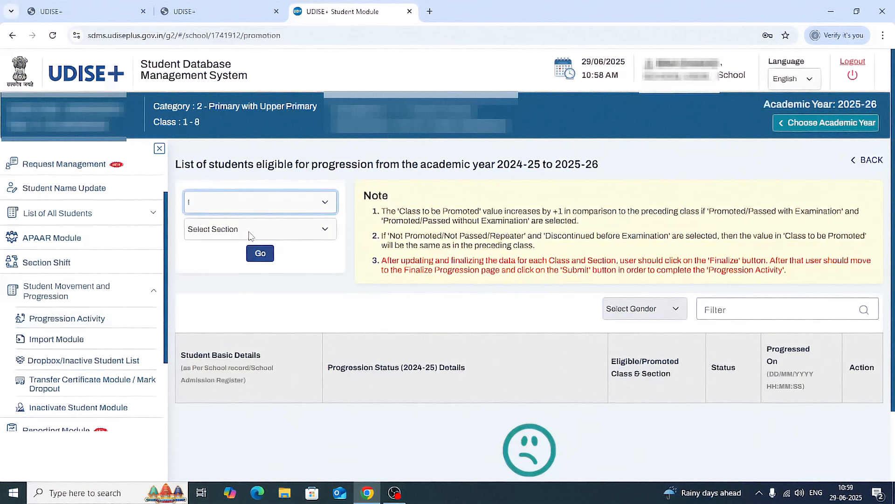
pyautogui.click(292, 233)
pyautogui.click(214, 259)
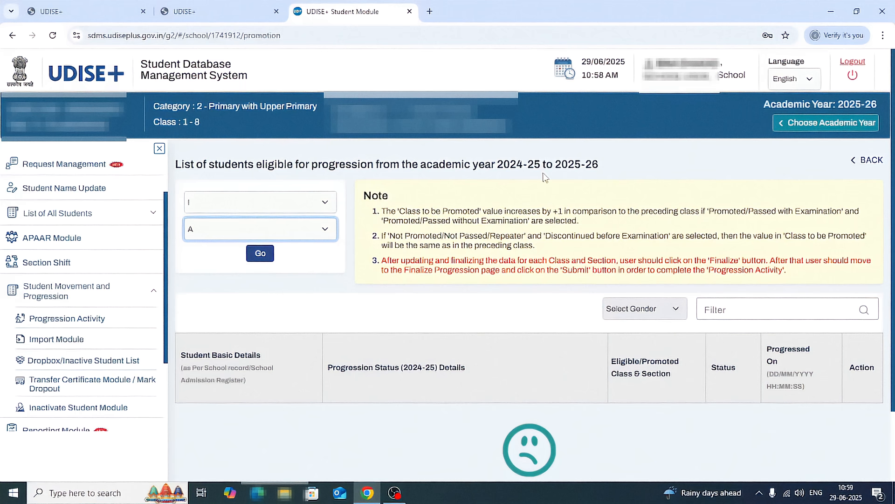
pyautogui.click(260, 255)
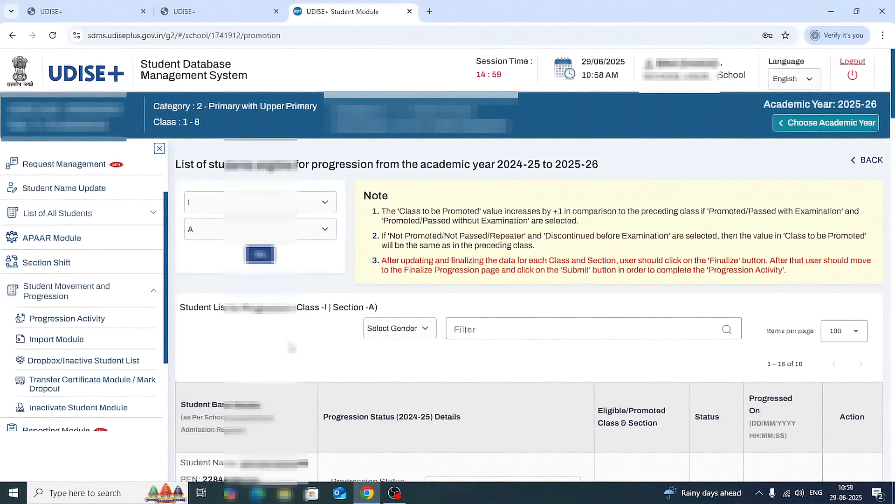
# Set the second listed student's progression status to Promoted(by Examination)
pyautogui.scroll(-7, 292, 347)
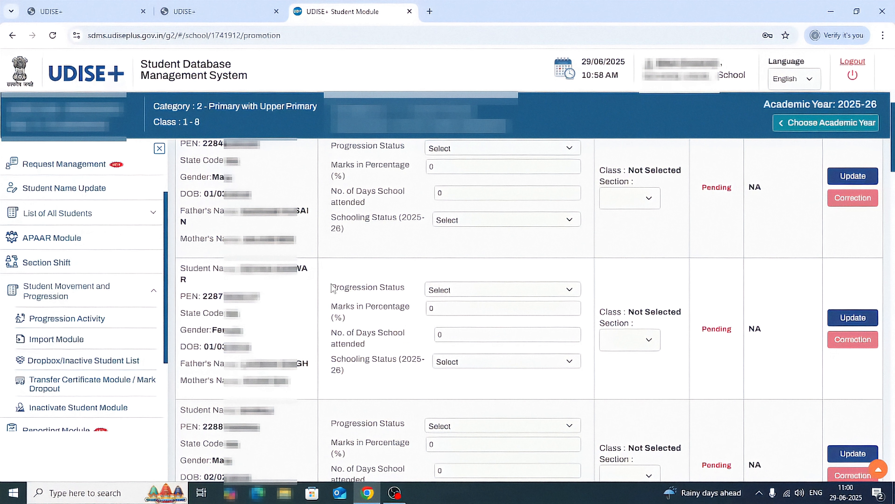
pyautogui.moveTo(337, 283); pyautogui.dragTo(364, 375)
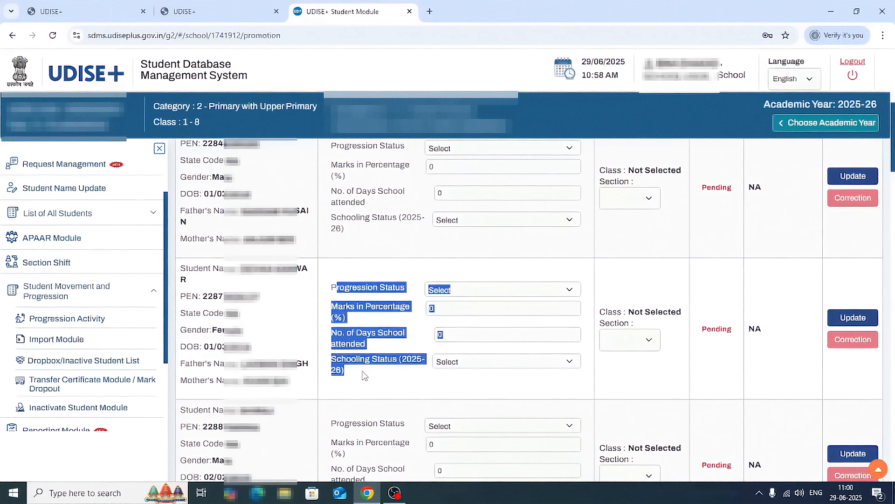
pyautogui.click(411, 347)
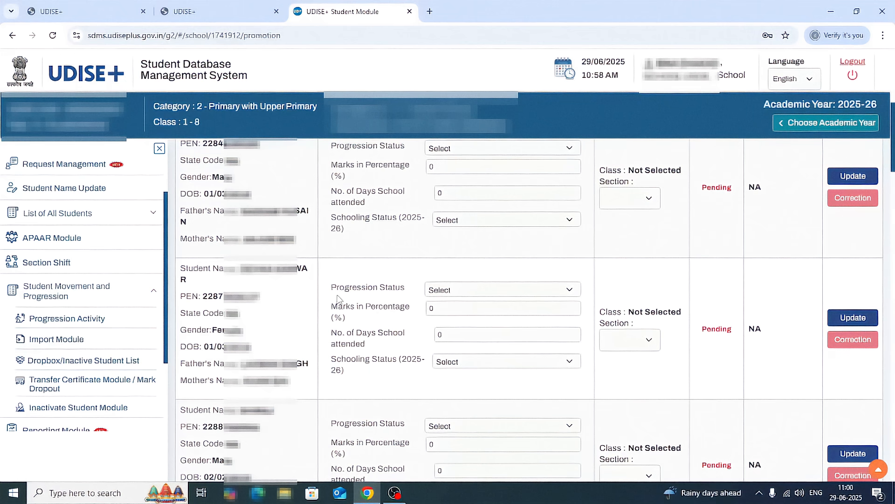
pyautogui.click(571, 292)
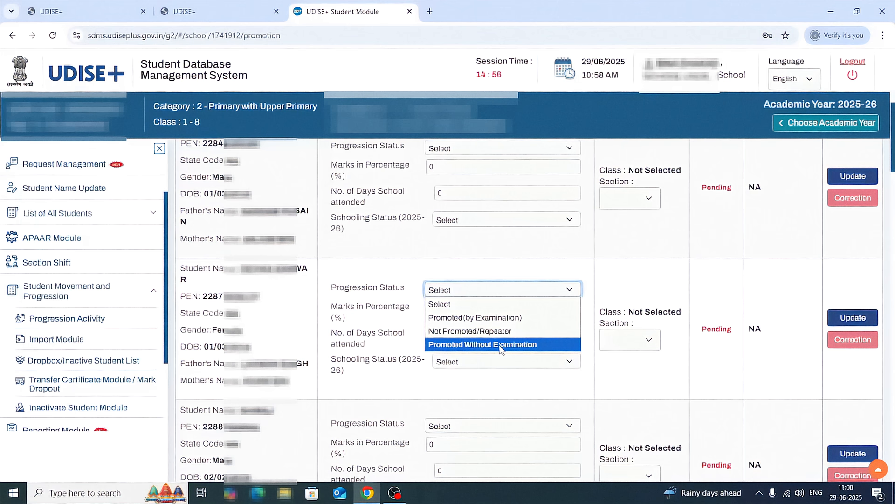
pyautogui.click(478, 318)
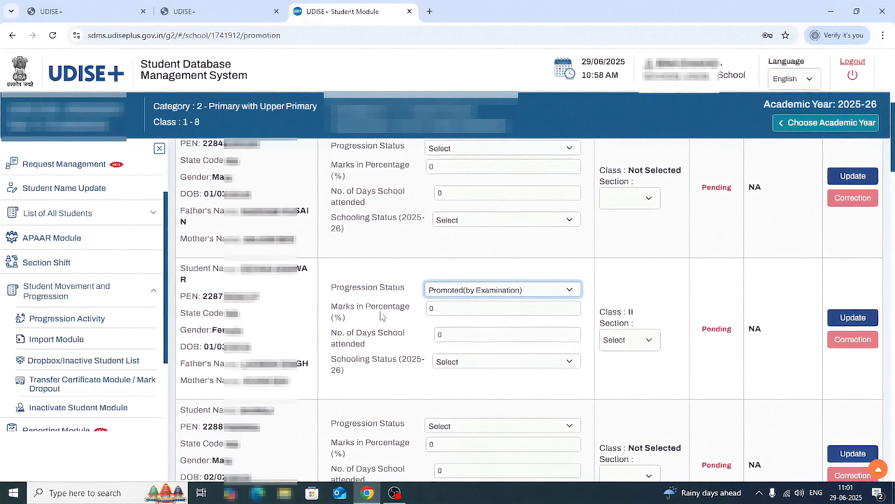
# Enter 85 as the second student's marks percentage and 150 as the number of school days attended
pyautogui.click(440, 312)
pyautogui.hotkey('ctrl', 'a')
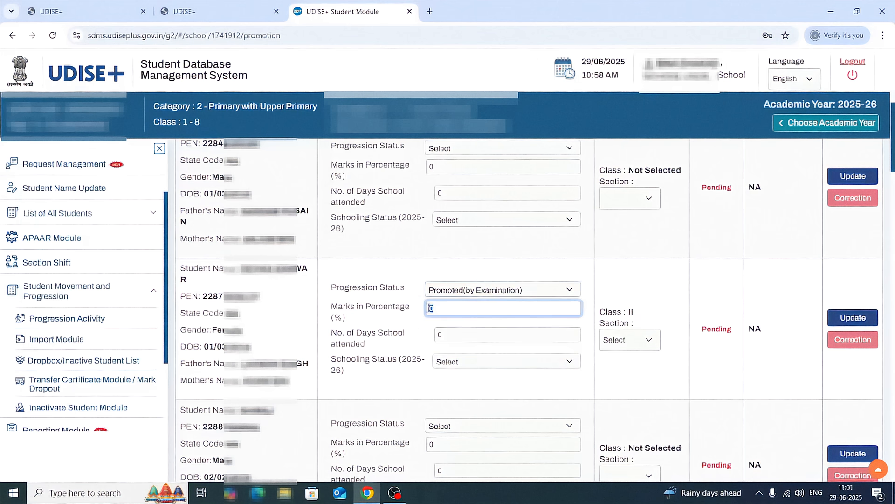
pyautogui.write('85')
pyautogui.press('BackSpace')
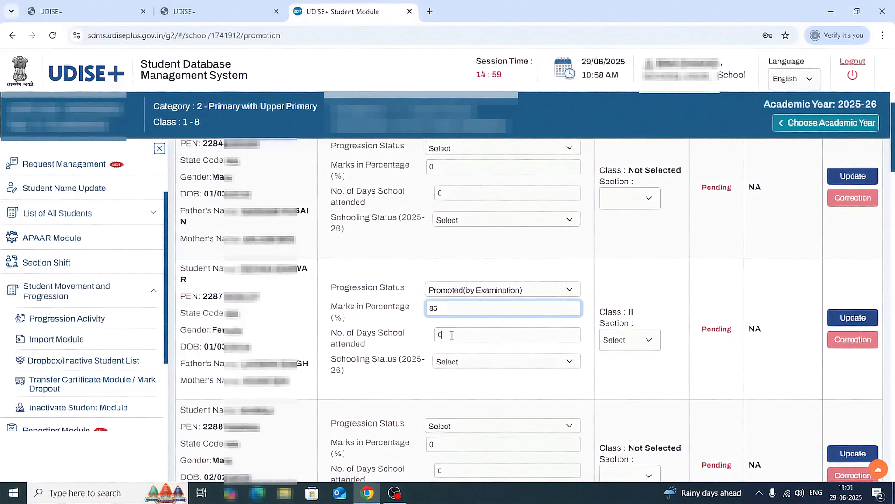
pyautogui.press('Tab')
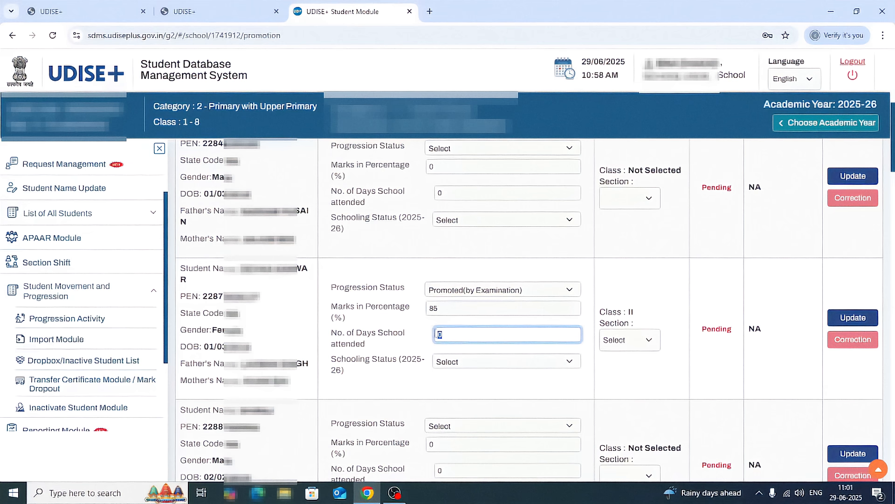
pyautogui.write('150')
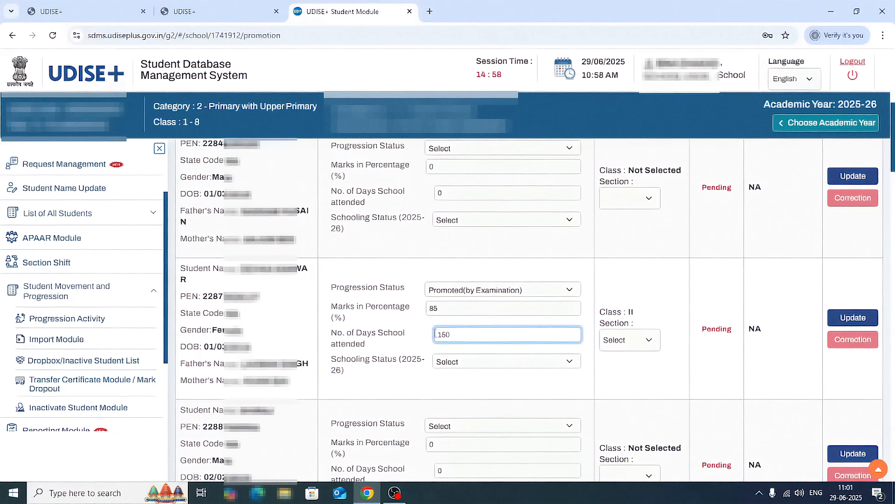
# Set the second student's schooling status to Studying in Same School and assign section A of class II
pyautogui.click(501, 366)
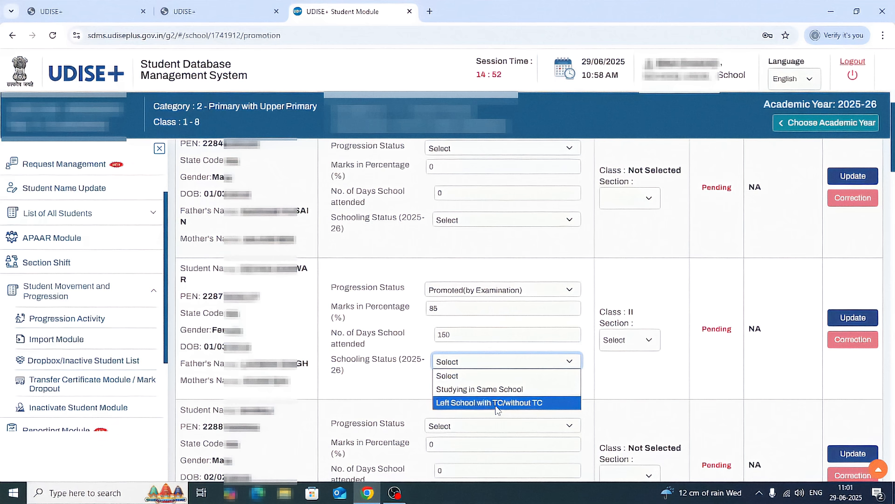
pyautogui.click(463, 390)
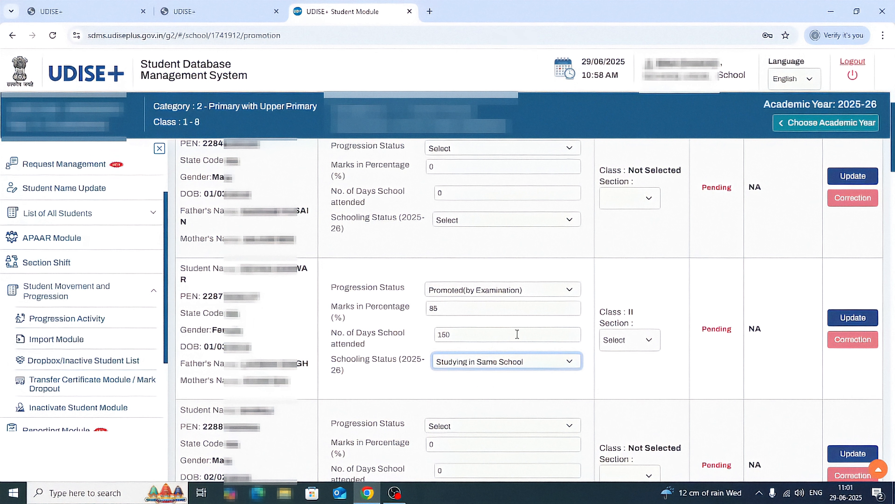
pyautogui.moveTo(602, 311); pyautogui.dragTo(634, 317)
pyautogui.click(649, 341)
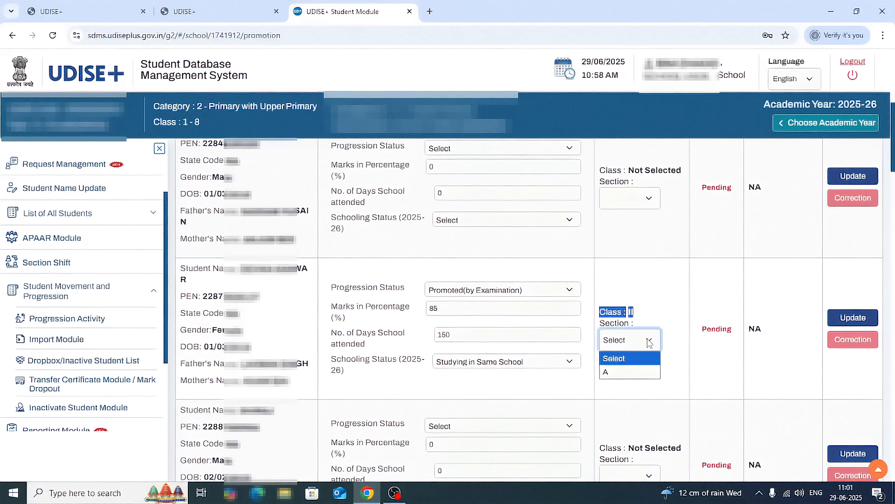
pyautogui.click(619, 373)
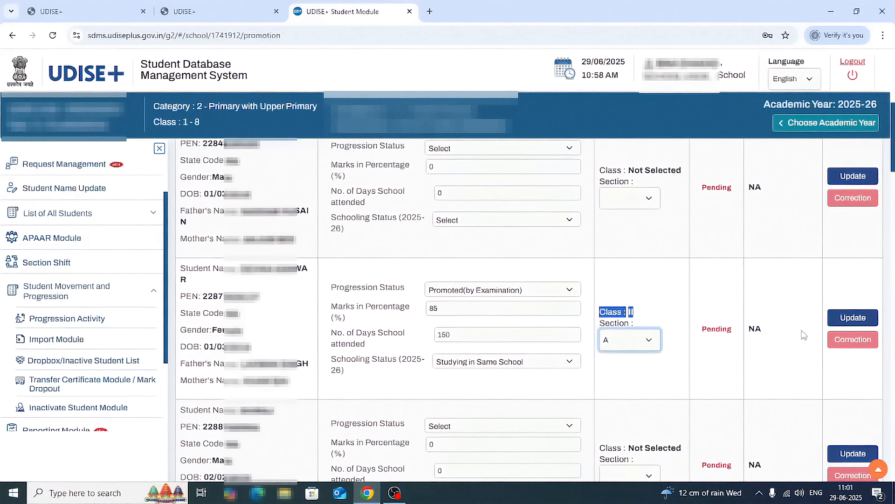
# Save the second student's progression details, acknowledge the update and check the student's status
pyautogui.click(854, 322)
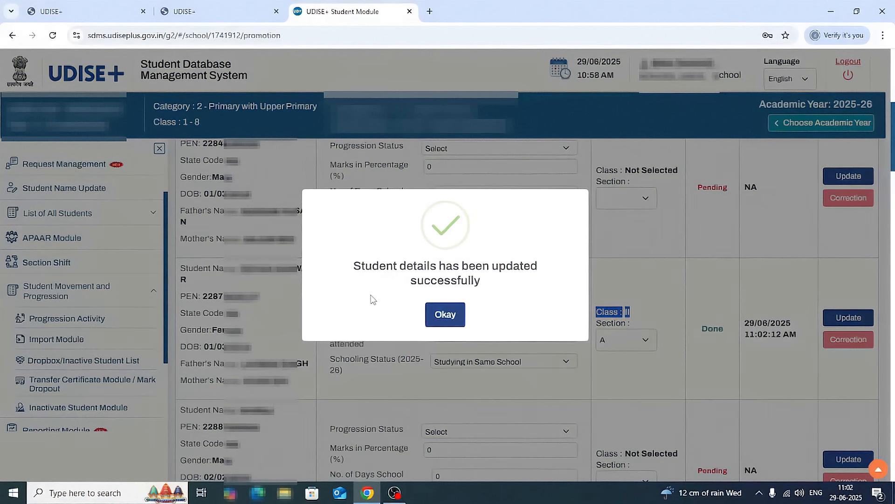
pyautogui.click(443, 316)
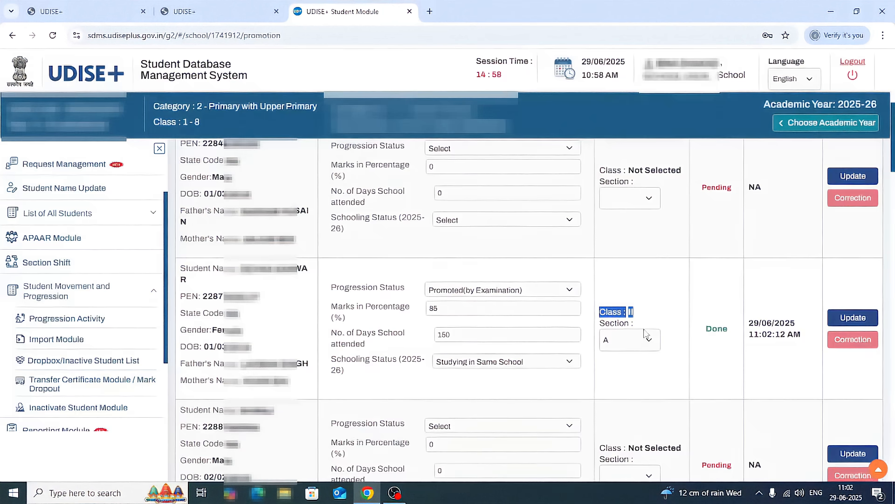
pyautogui.doubleClick(708, 329)
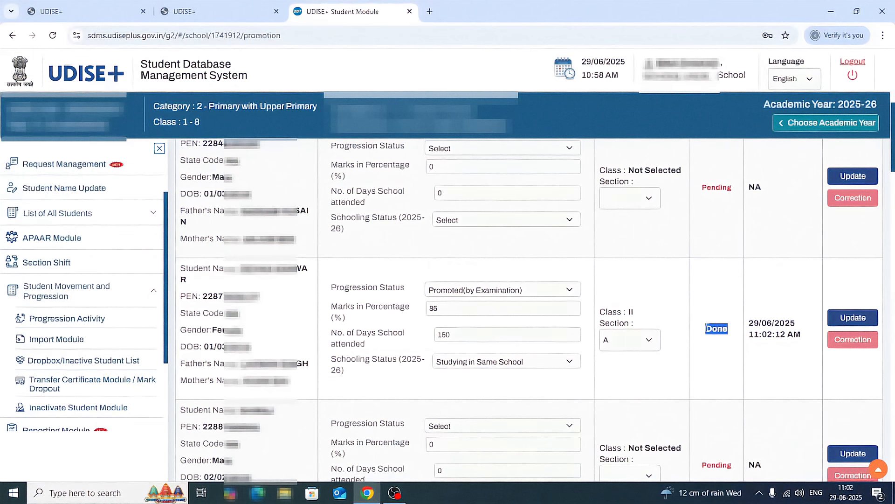
pyautogui.click(725, 358)
# Correct the second student's marks percentage to 84 and save the updated record
pyautogui.moveTo(448, 310); pyautogui.dragTo(427, 313)
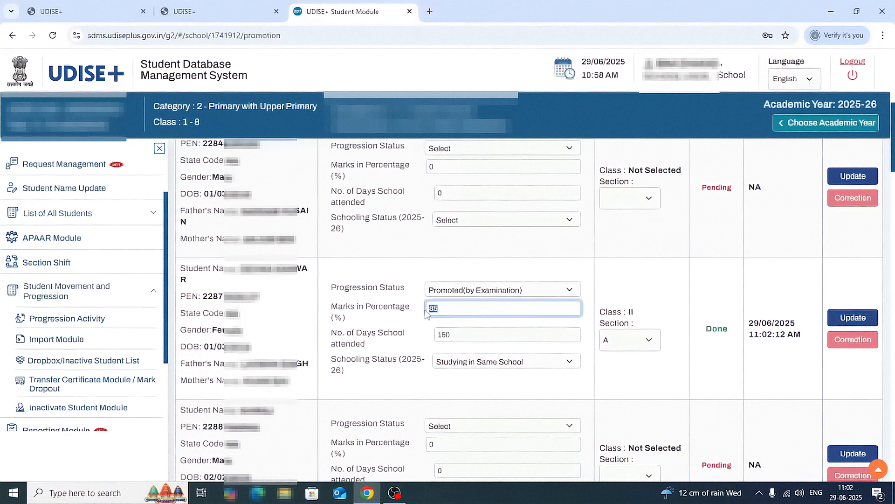
pyautogui.write('84')
pyautogui.click(845, 319)
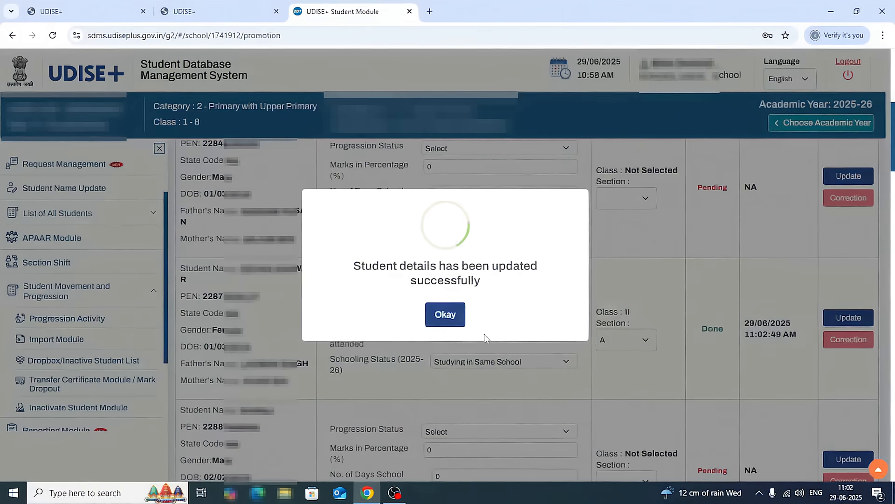
pyautogui.click(441, 315)
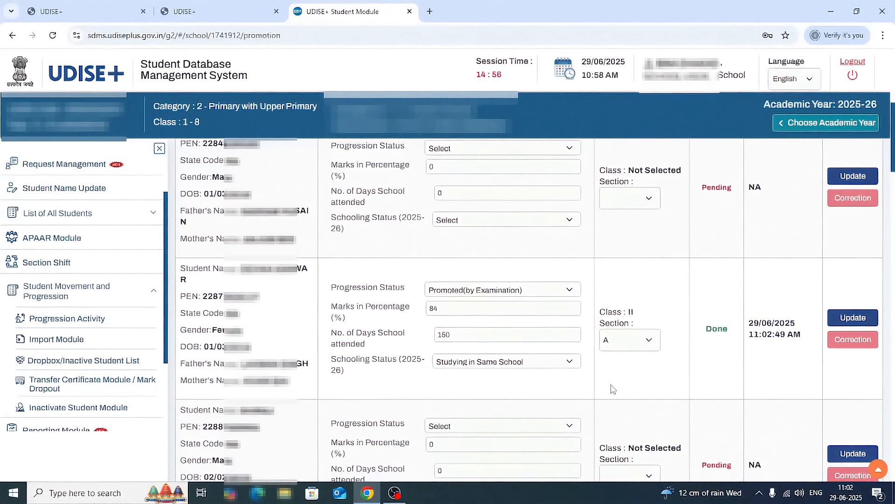
# Open the finalization of progression for academic year 2024-25 and accept the declaration that the data is free from errors and inconsistencies
pyautogui.scroll(-5, 612, 388)
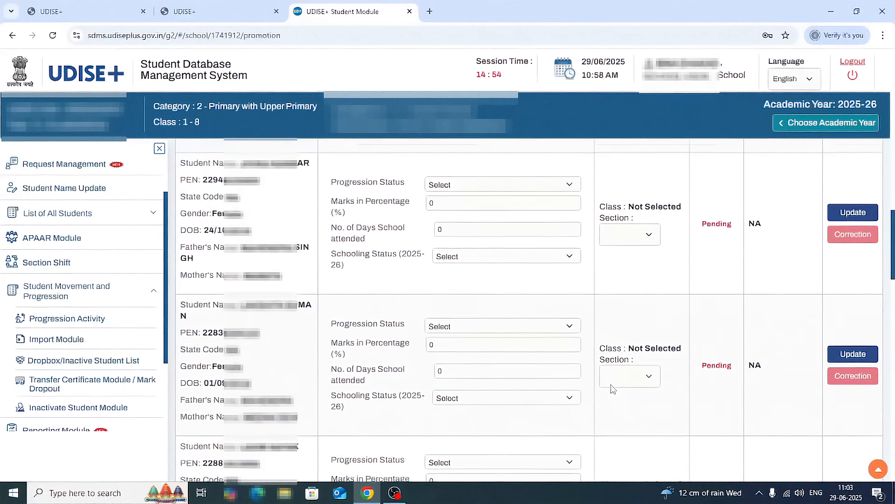
pyautogui.scroll(-10, 613, 388)
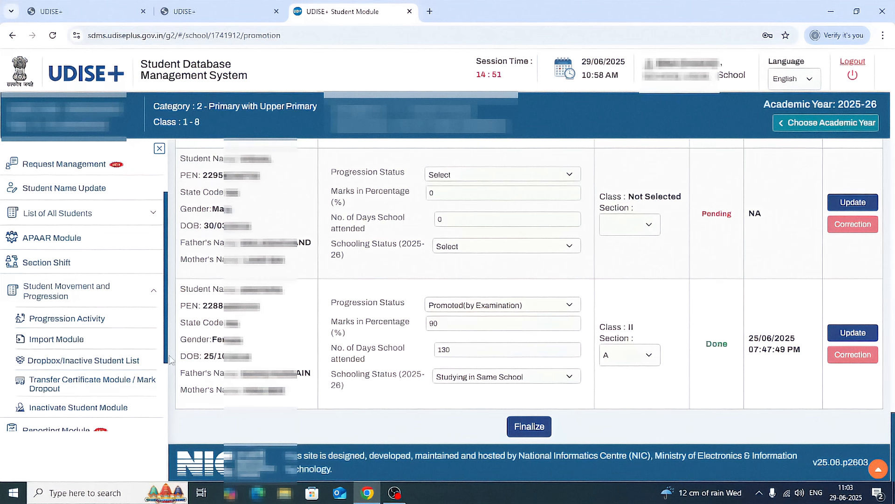
pyautogui.click(66, 318)
pyautogui.click(532, 326)
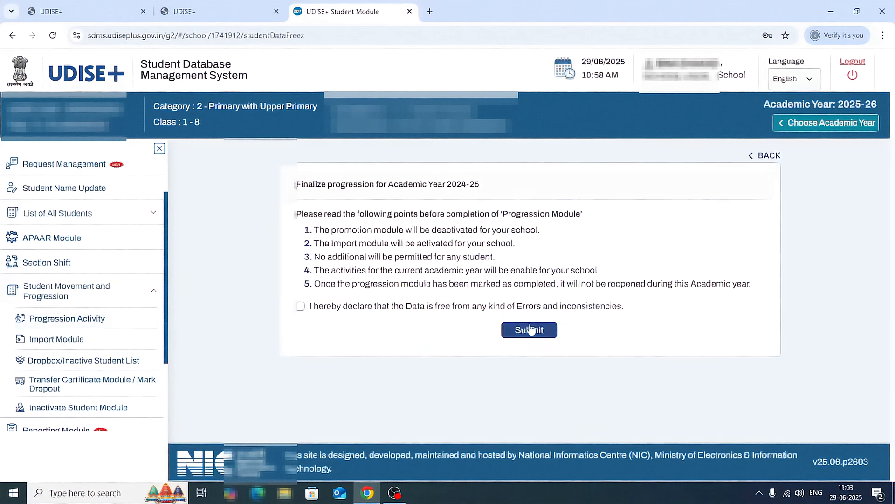
pyautogui.click(302, 308)
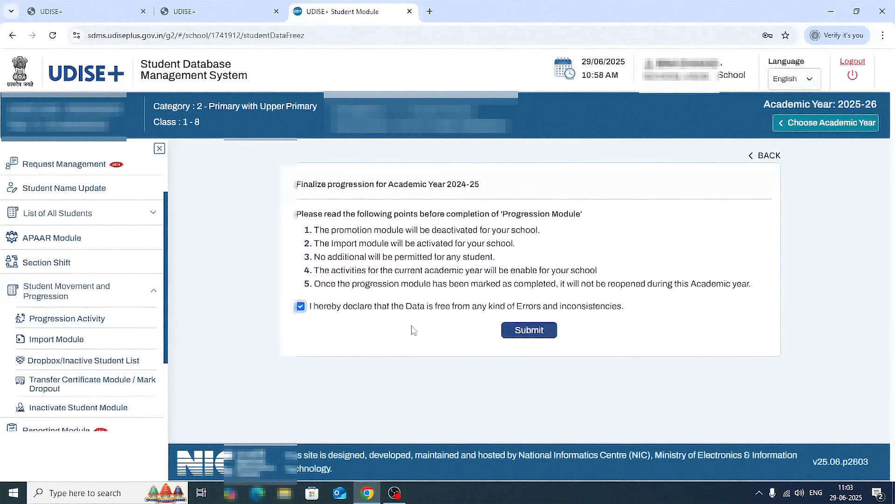